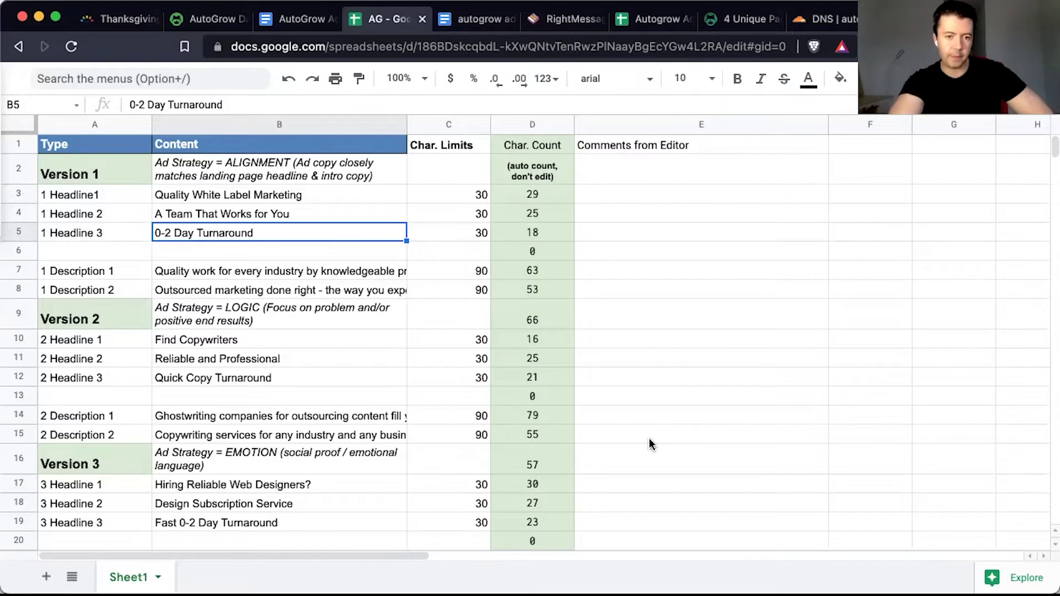
Clear the 'Ad Strategy = ALIGNMENT' note from cell B2 for Version 1.
{"action": "left_click", "coordinate": [335, 461]}
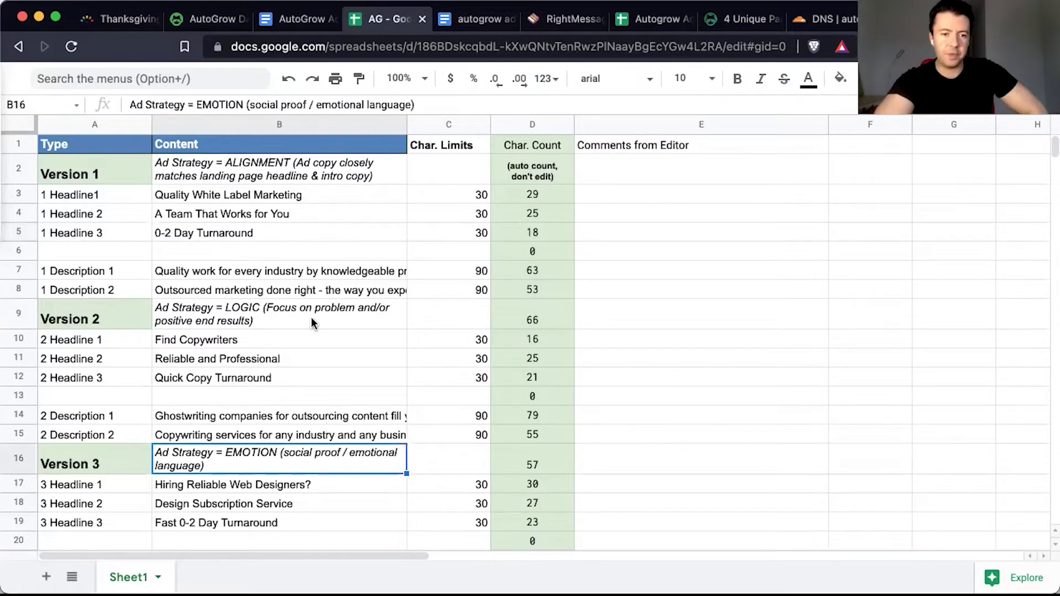
{"action": "left_click", "coordinate": [312, 323]}
{"action": "left_click", "coordinate": [310, 169]}
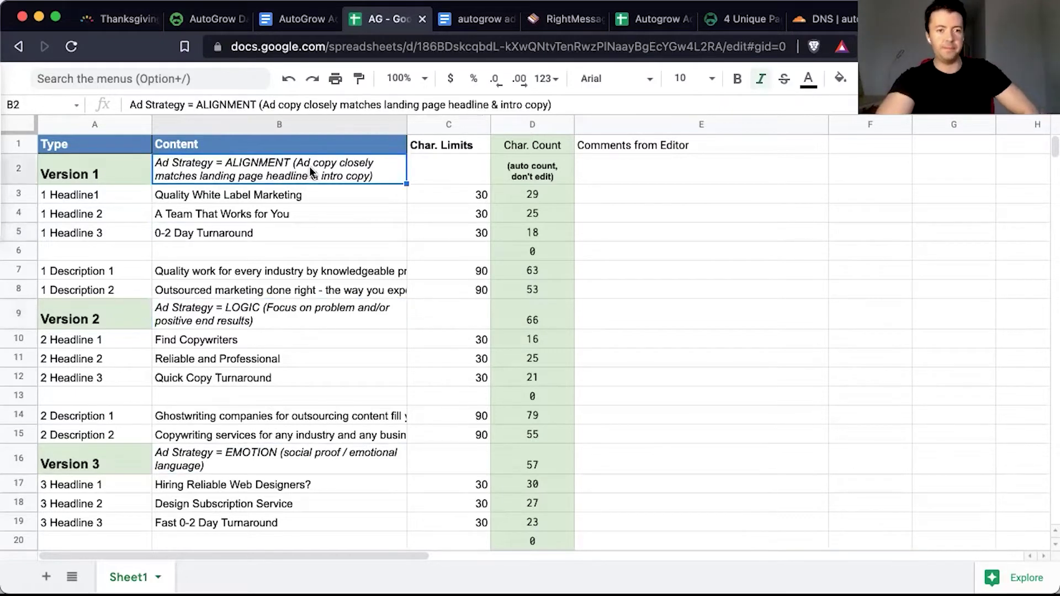
{"action": "left_click", "coordinate": [783, 317]}
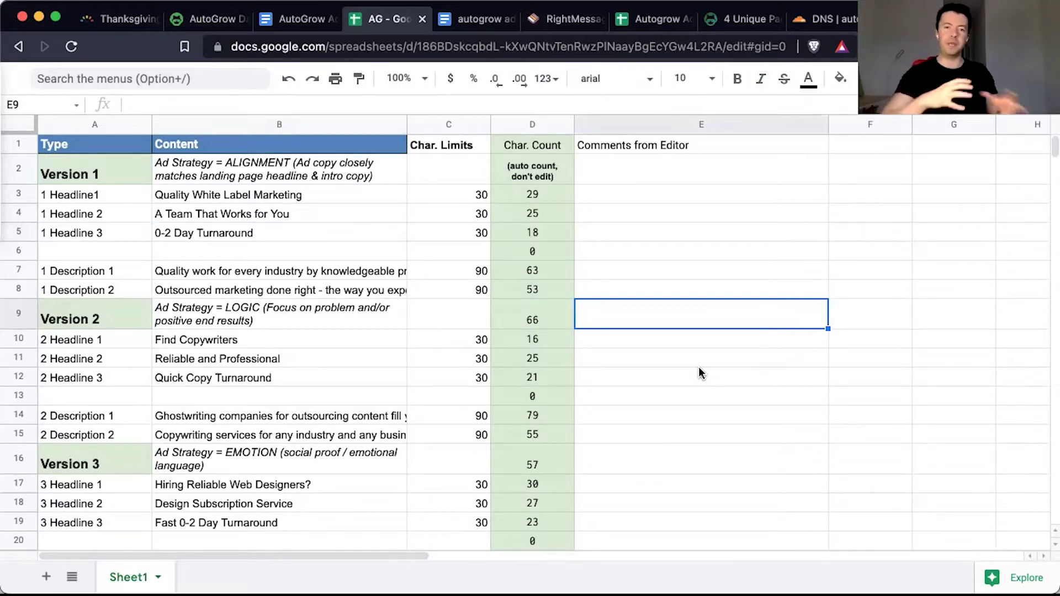
{"action": "left_click", "coordinate": [343, 177]}
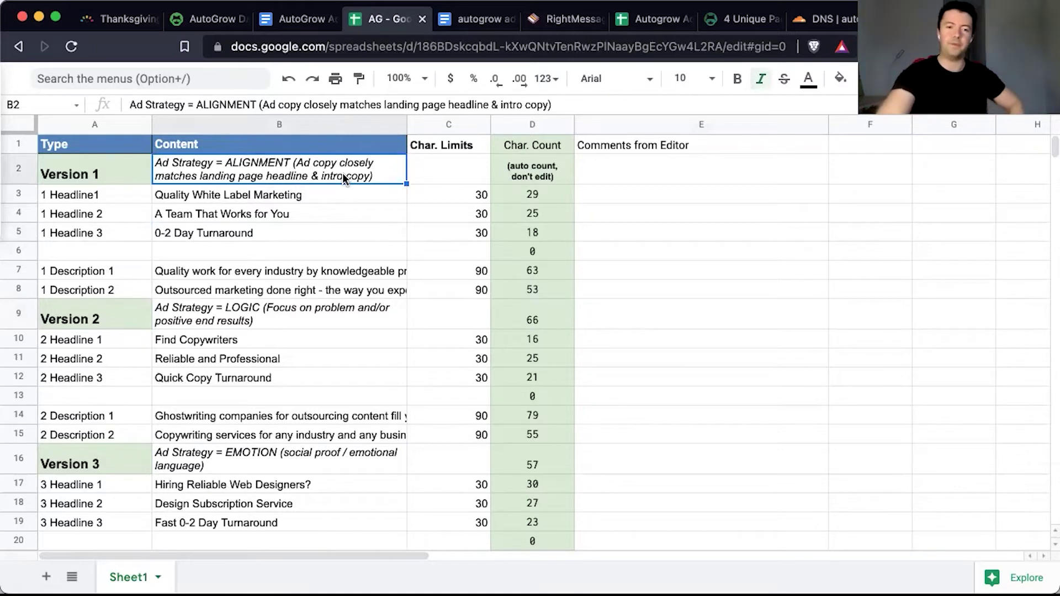
{"action": "key", "text": "Delete"}
Delete the LOGIC note in B9 and the EMOTION note in B16.
{"action": "left_click", "coordinate": [336, 310]}
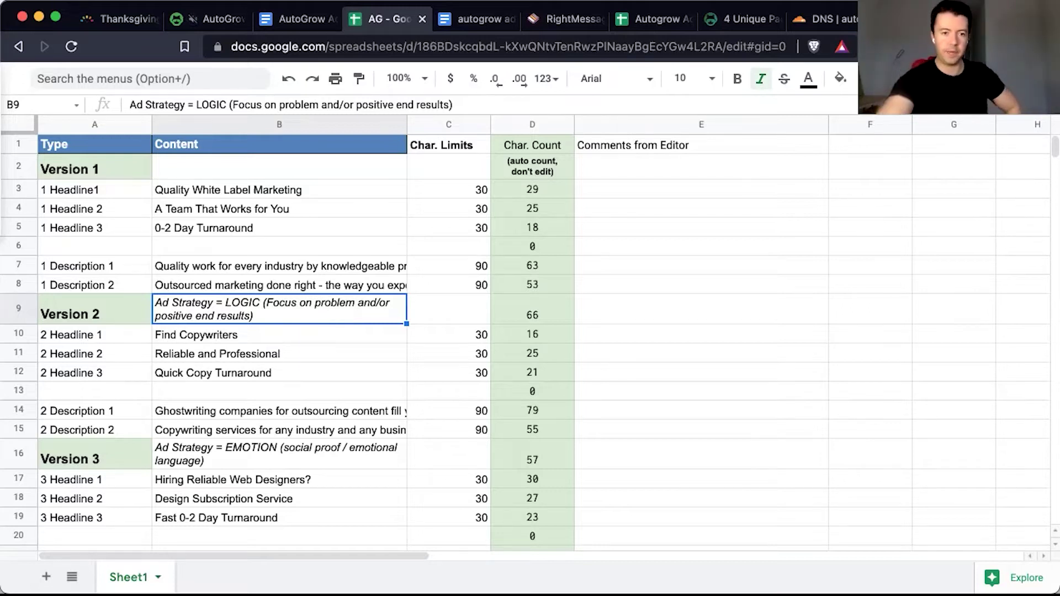
{"action": "key", "text": "Delete"}
{"action": "left_click", "coordinate": [281, 443]}
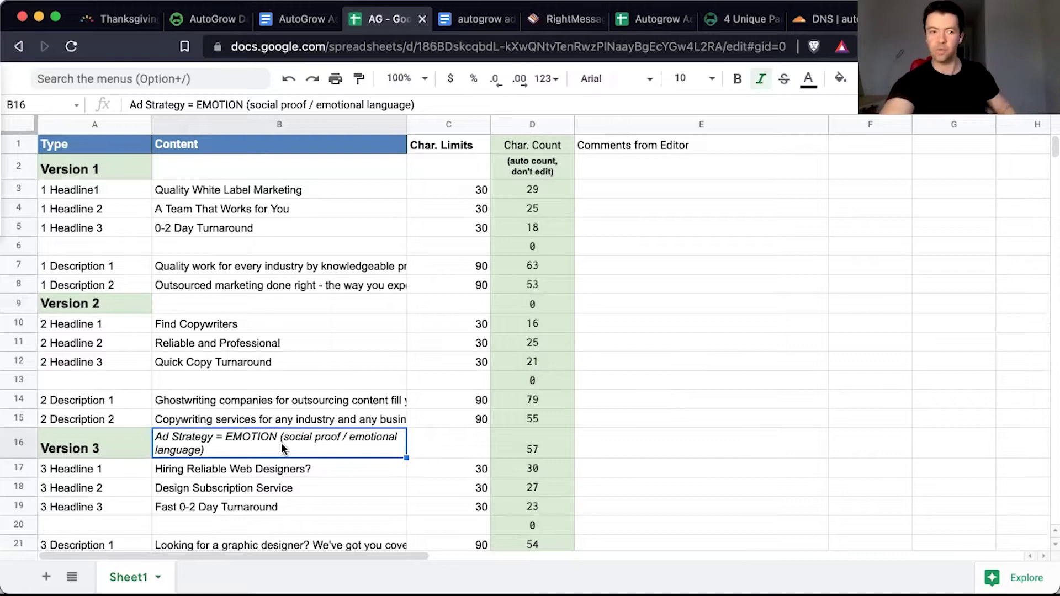
{"action": "key", "text": "Delete"}
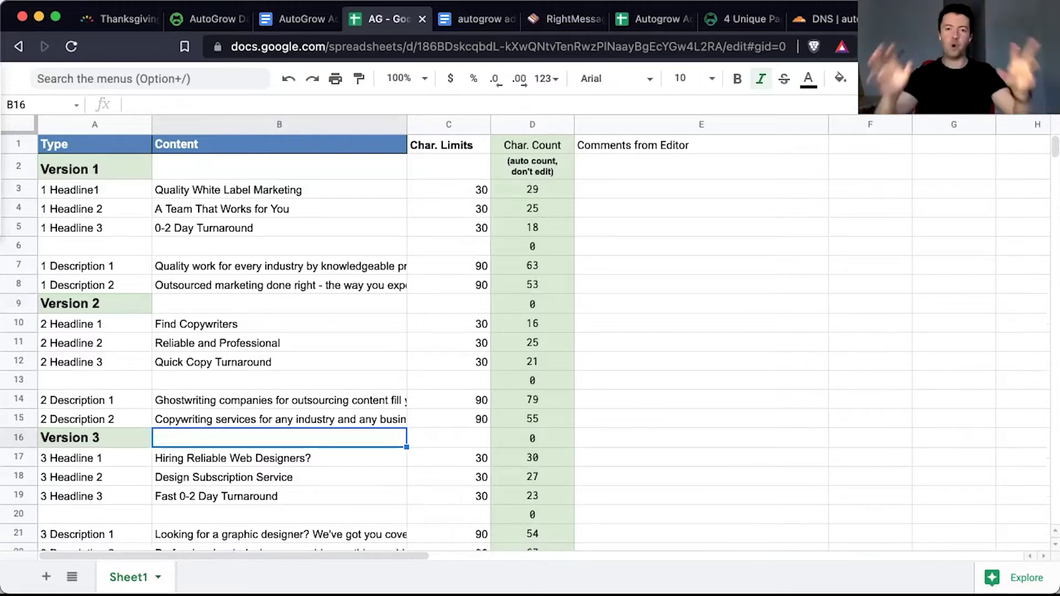
{"action": "left_click", "coordinate": [657, 356]}
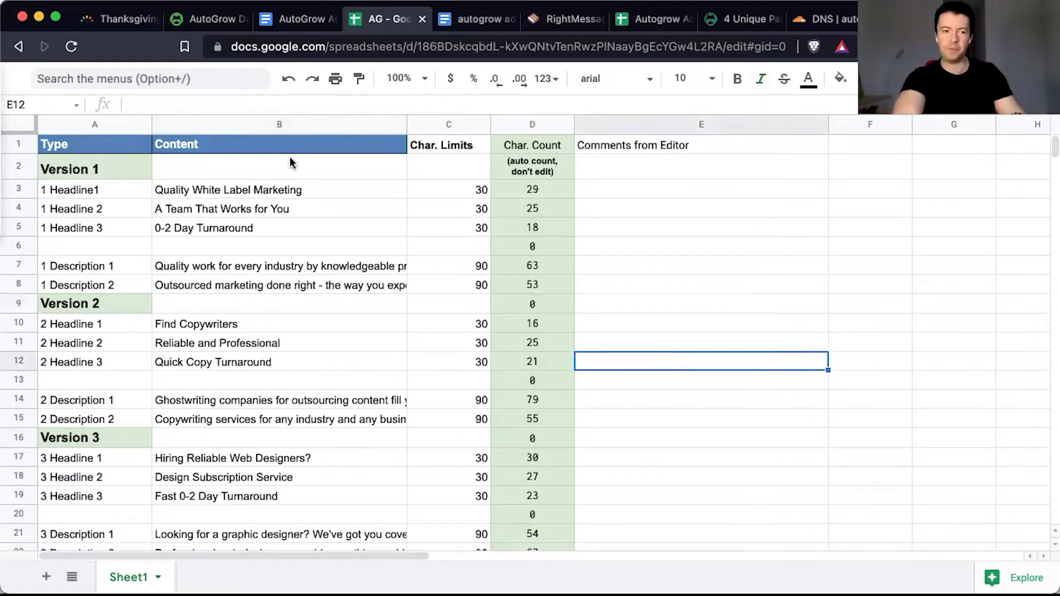
Select B3's 'Quality White Label Marketing' headline and switch to the autogrow.co tab.
{"action": "left_click", "coordinate": [279, 193]}
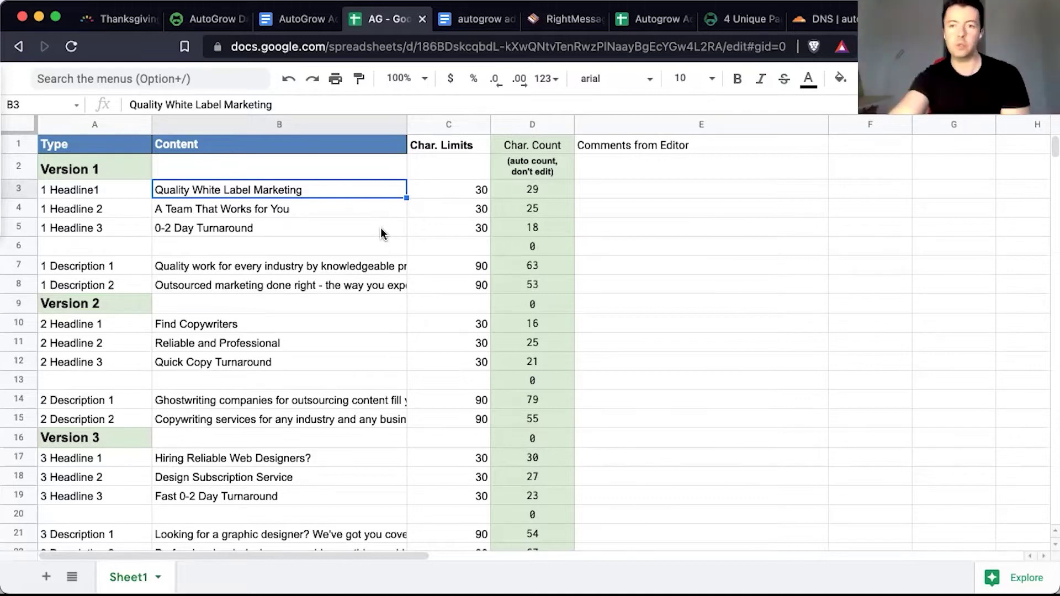
{"action": "key", "text": "super+8"}
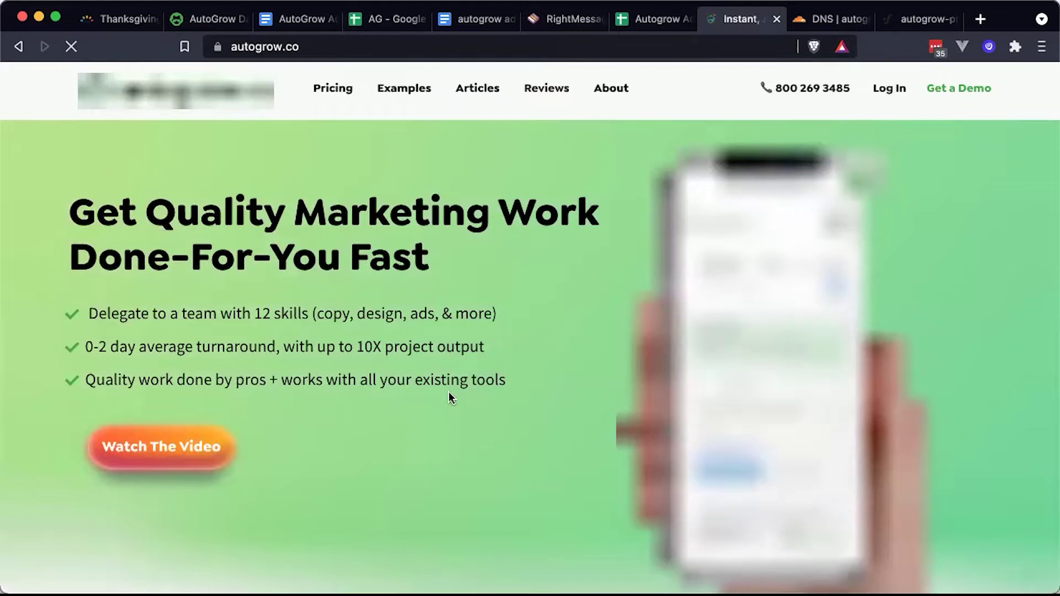
Skim the autogrow.co homepage, then return to the AG ad-copy spreadsheet.
{"action": "scroll", "coordinate": [448, 392], "scroll_direction": "down", "scroll_amount": 15}
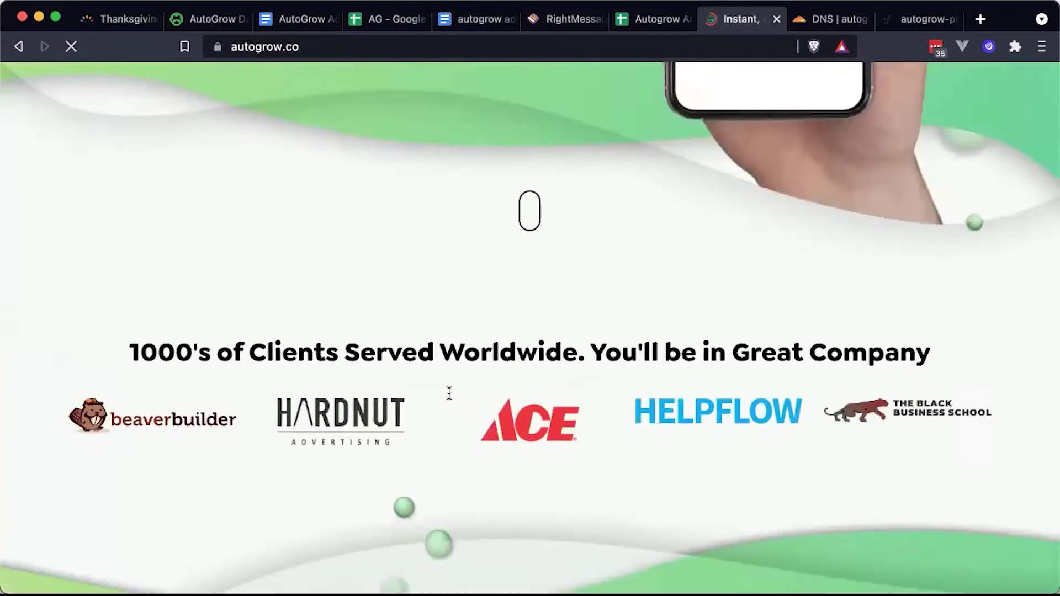
{"action": "scroll", "coordinate": [448, 392], "scroll_direction": "up", "scroll_amount": 15}
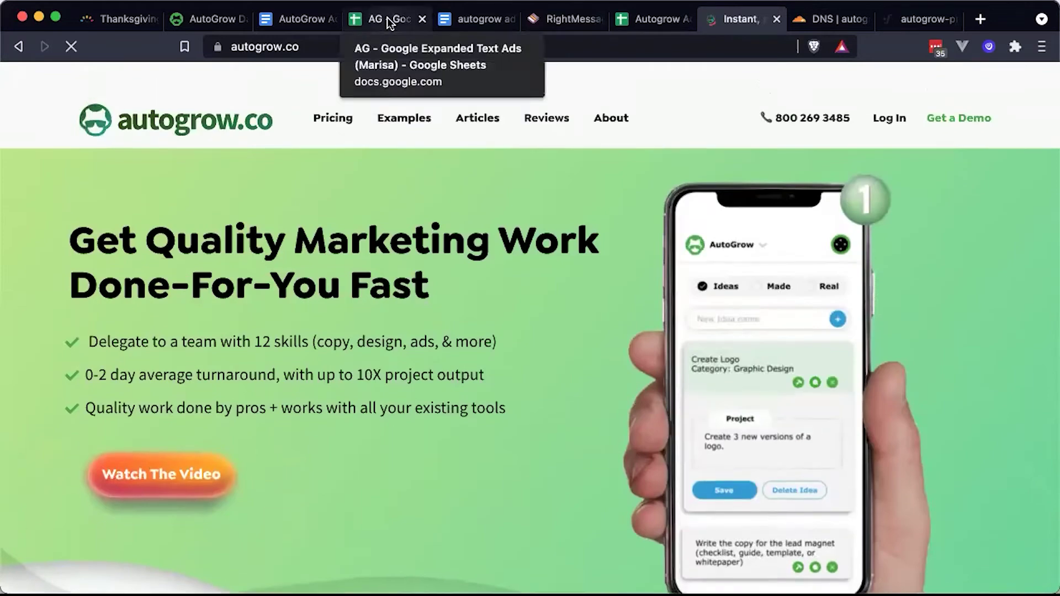
{"action": "left_click", "coordinate": [386, 17]}
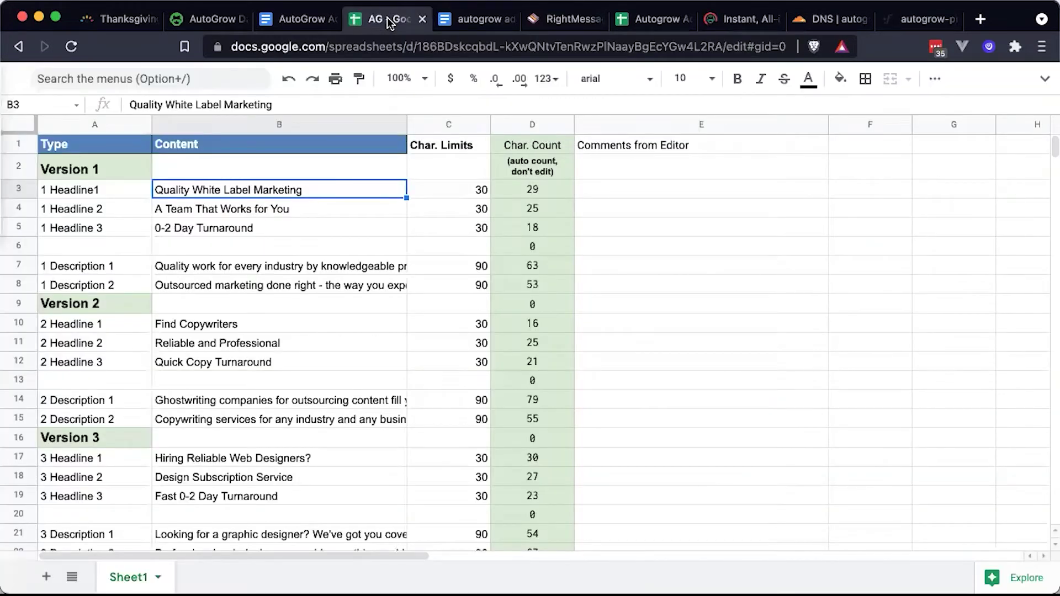
{"action": "left_click", "coordinate": [685, 214]}
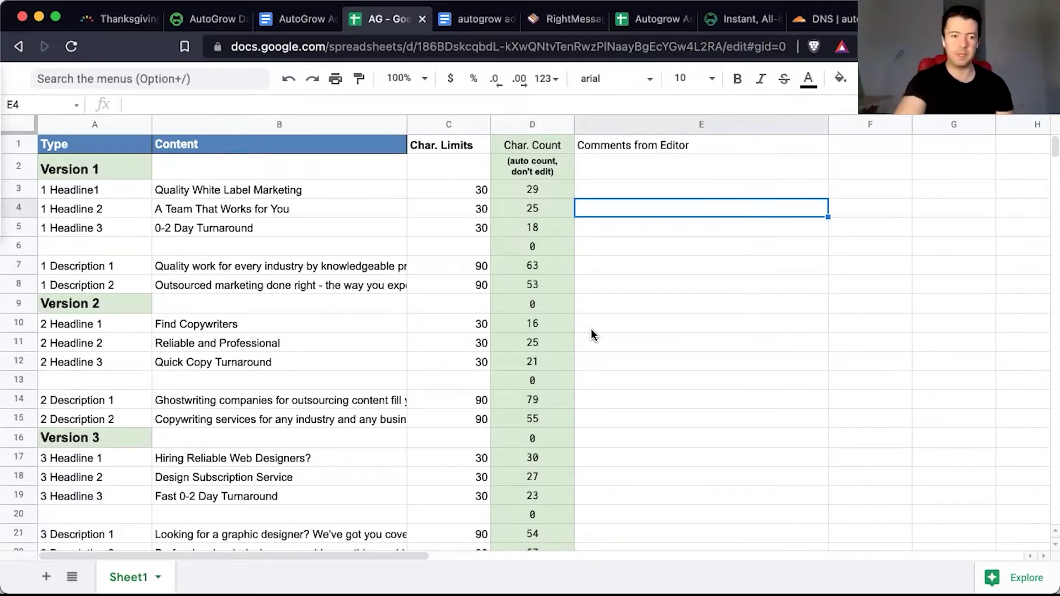
{"action": "left_click", "coordinate": [315, 330]}
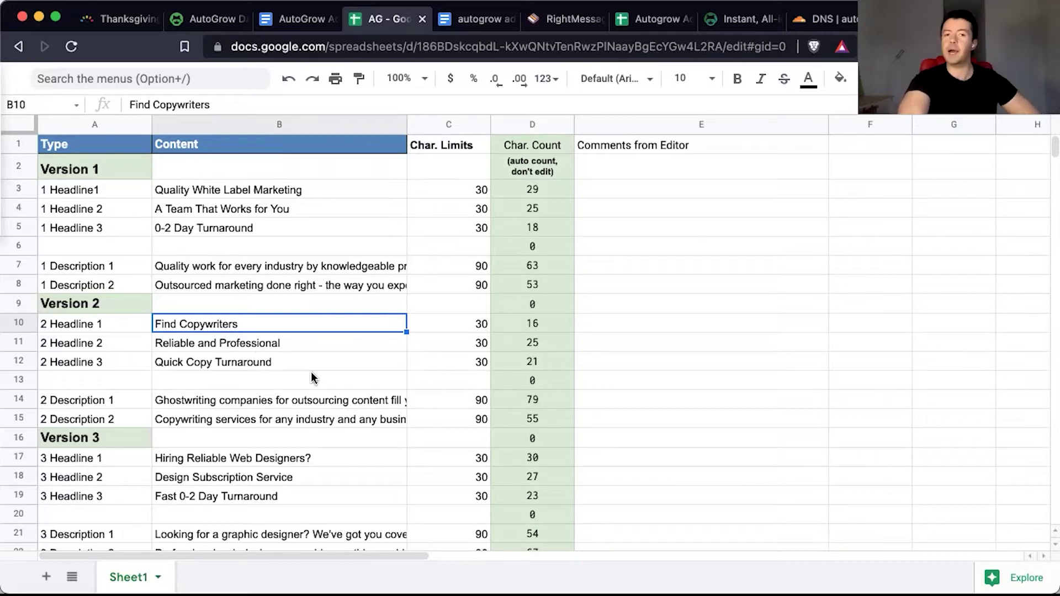
Review the Version 3 headline 'Hiring Reliable Web Designers?' in B17, then open the autogrow ad Doc.
{"action": "scroll", "coordinate": [311, 375], "scroll_direction": "down", "scroll_amount": 1}
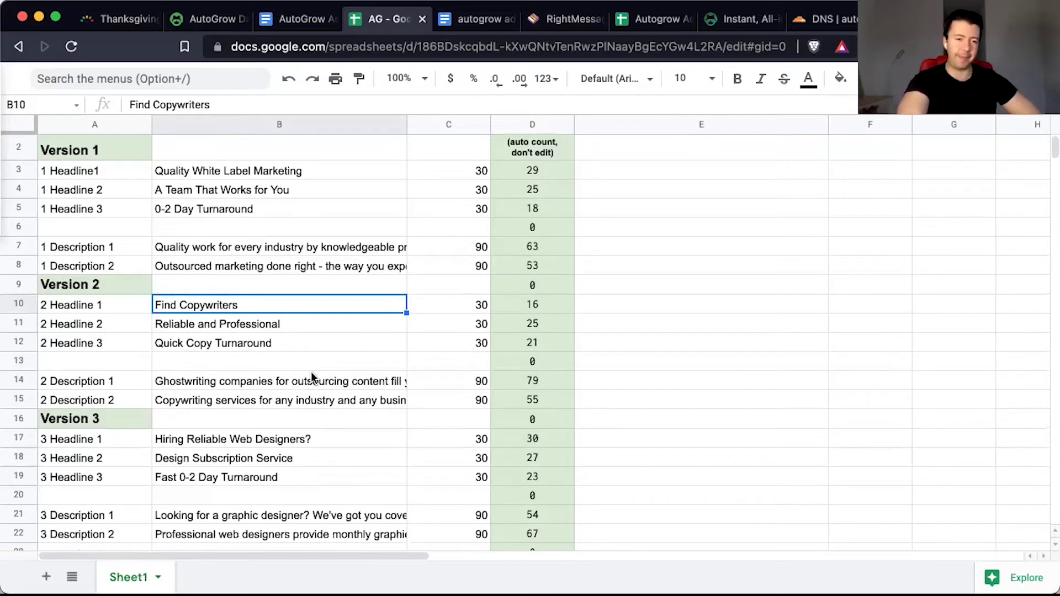
{"action": "left_click", "coordinate": [269, 438]}
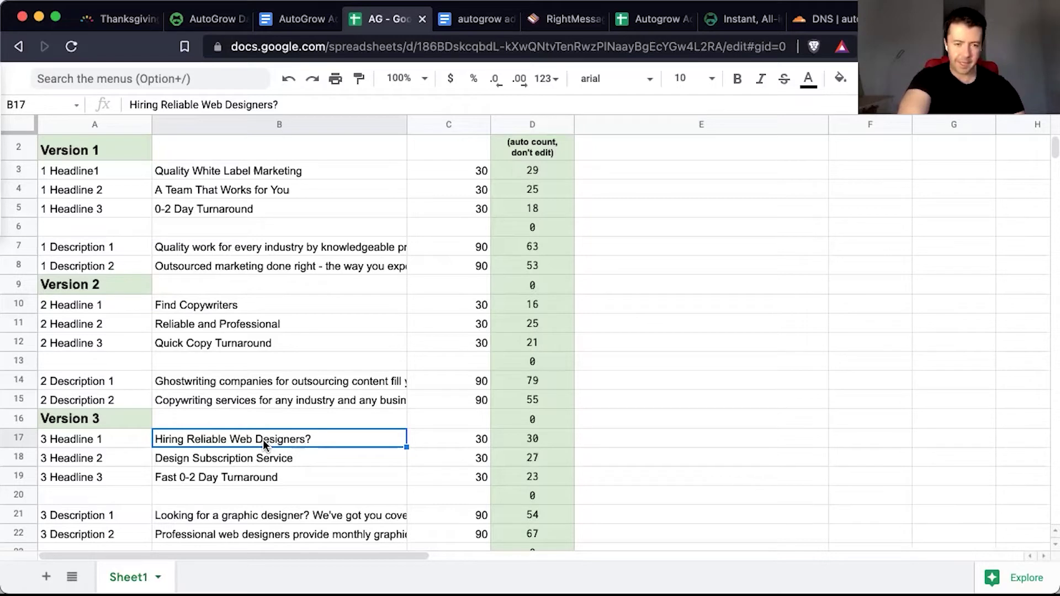
{"action": "scroll", "coordinate": [263, 439], "scroll_direction": "down", "scroll_amount": 1}
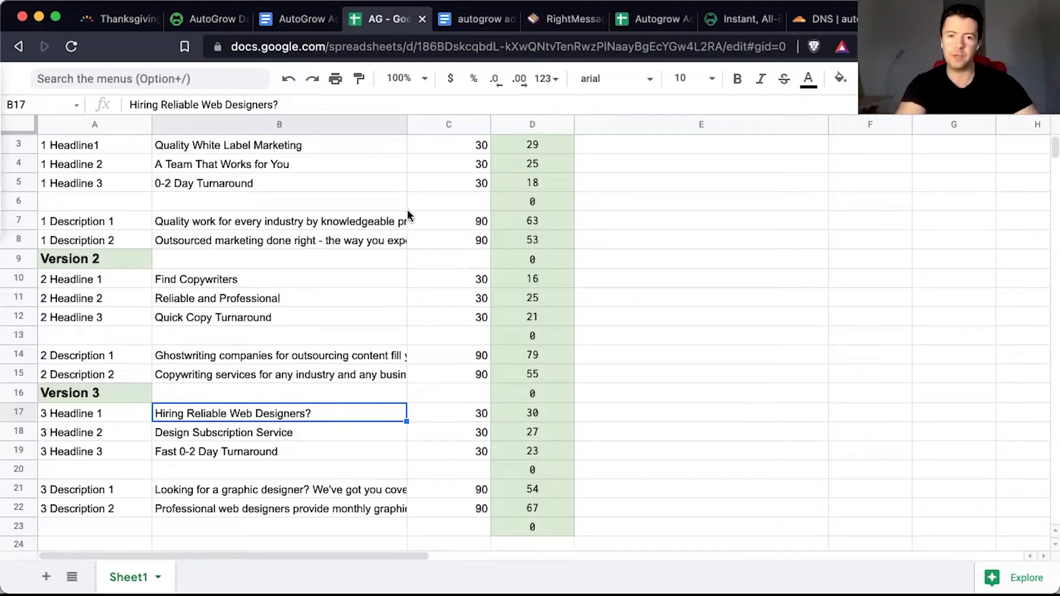
{"action": "left_click", "coordinate": [466, 20]}
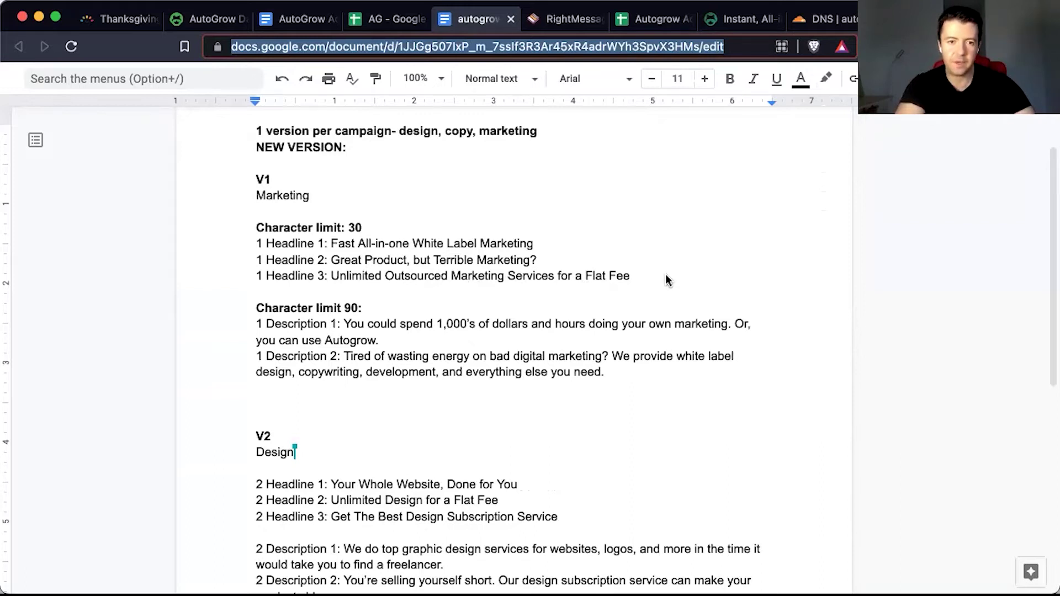
{"action": "left_click", "coordinate": [539, 260]}
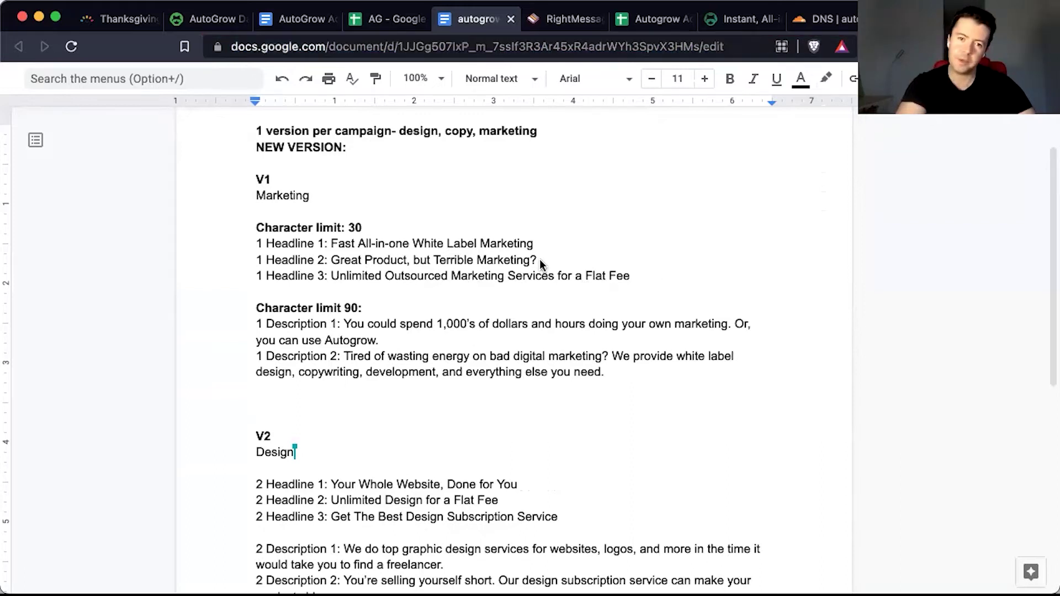
{"action": "left_click", "coordinate": [329, 262], "text": "shift"}
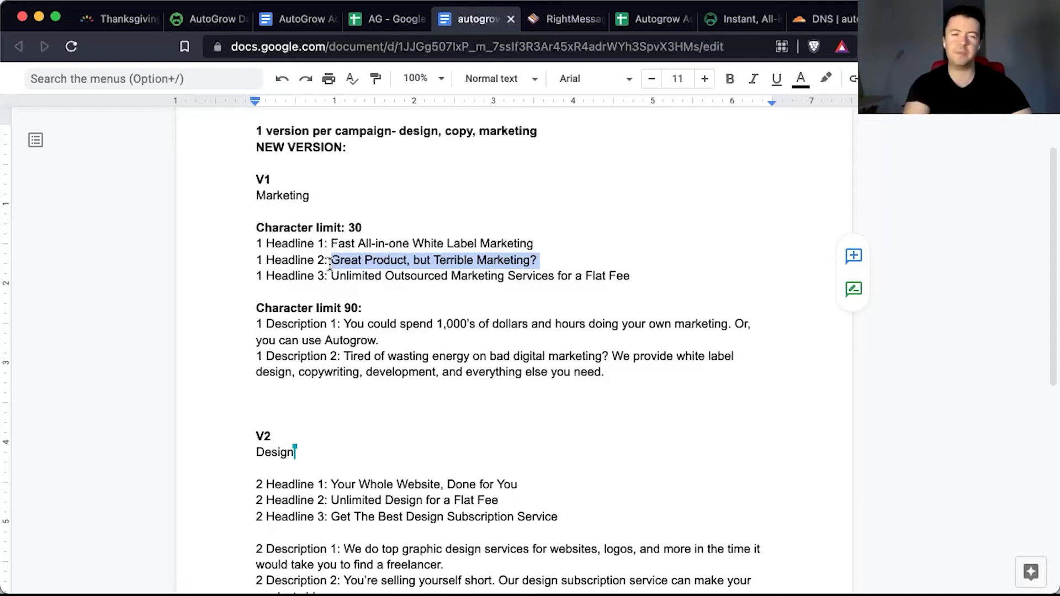
{"action": "left_click", "coordinate": [435, 301]}
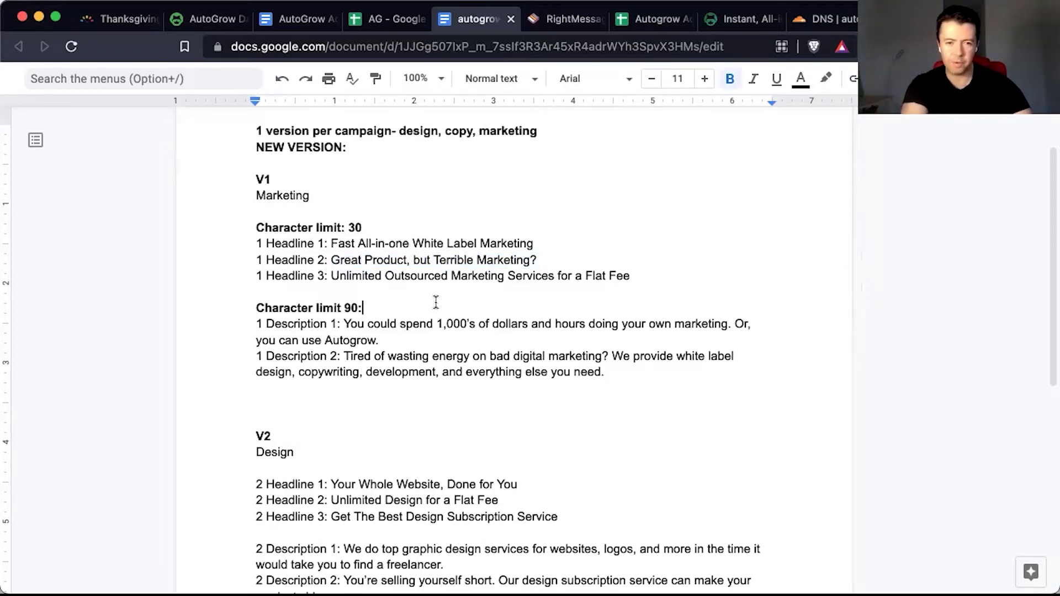
{"action": "scroll", "coordinate": [436, 302], "scroll_direction": "down", "scroll_amount": 2}
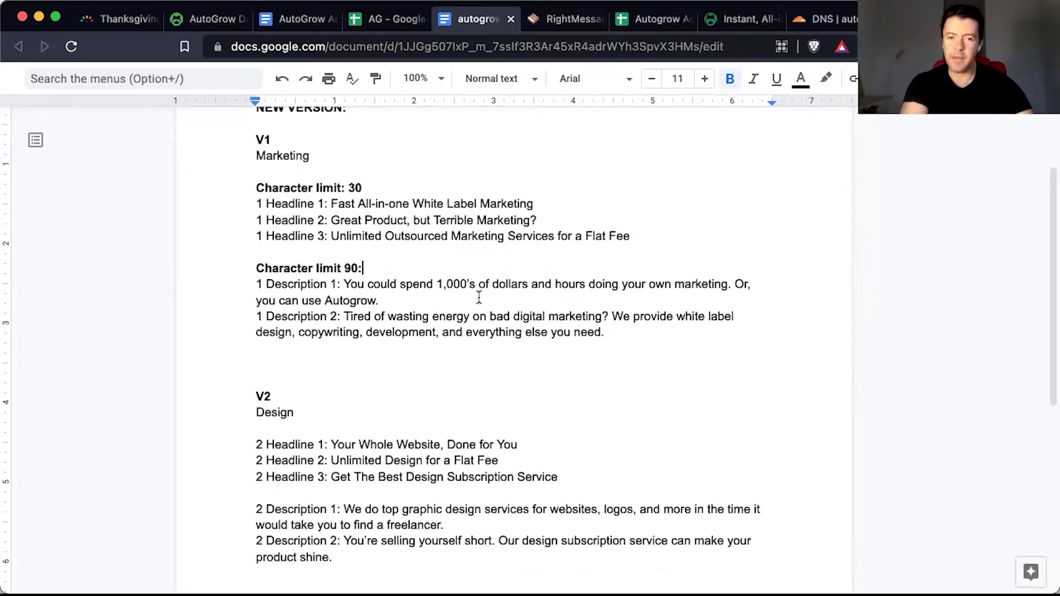
{"action": "scroll", "coordinate": [479, 297], "scroll_direction": "down", "scroll_amount": 1}
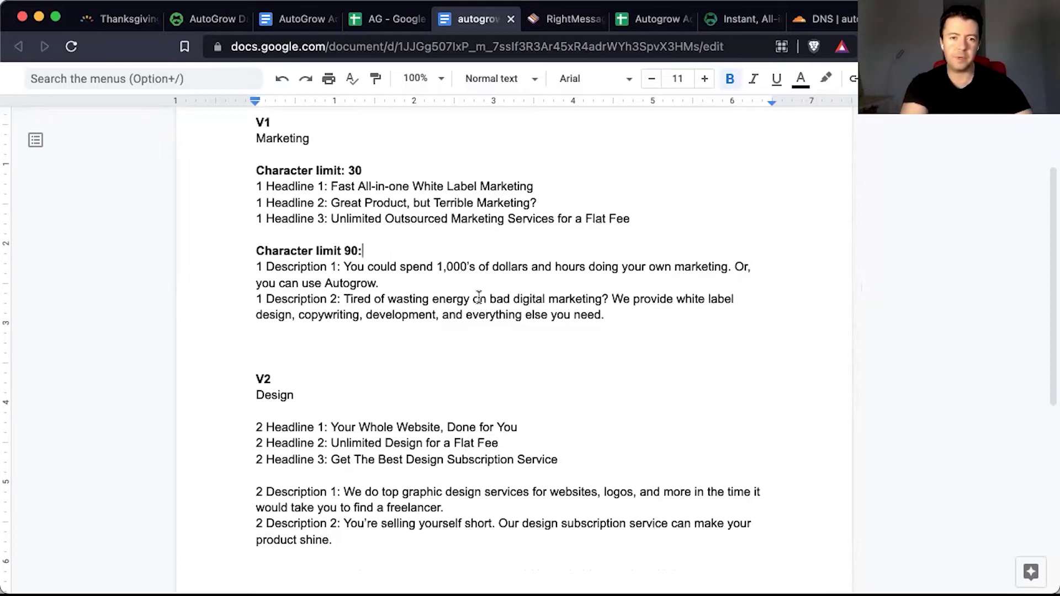
{"action": "scroll", "coordinate": [478, 297], "scroll_direction": "down", "scroll_amount": 2}
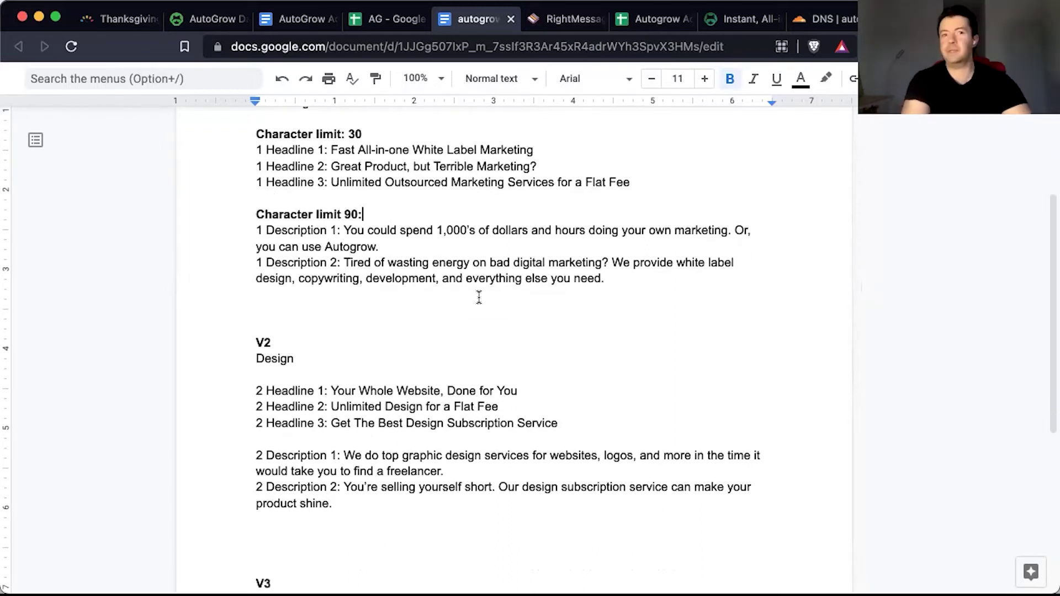
{"action": "scroll", "coordinate": [479, 297], "scroll_direction": "down", "scroll_amount": 6}
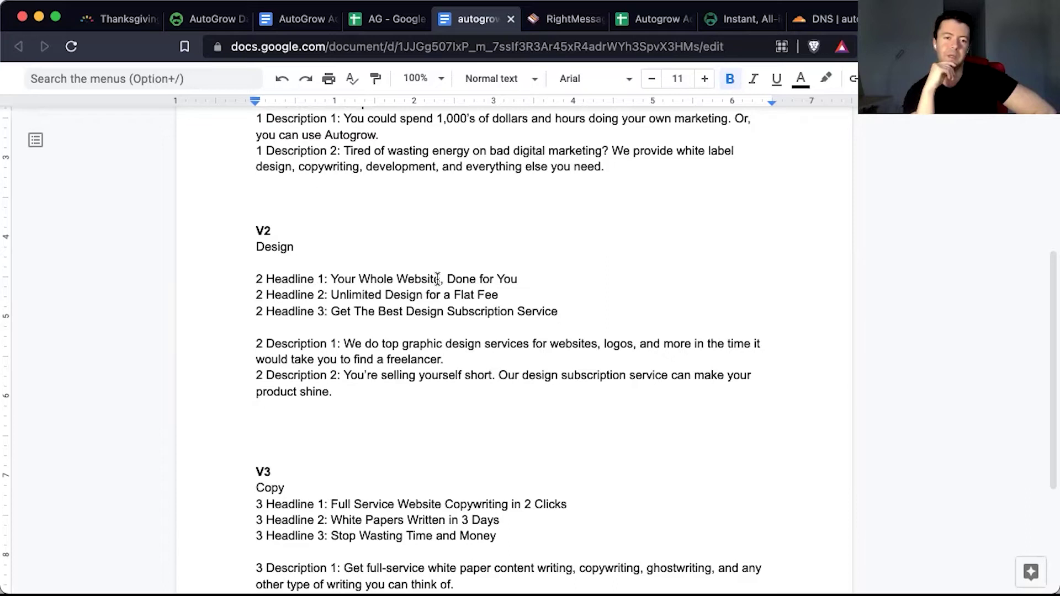
{"action": "scroll", "coordinate": [437, 279], "scroll_direction": "down", "scroll_amount": 5}
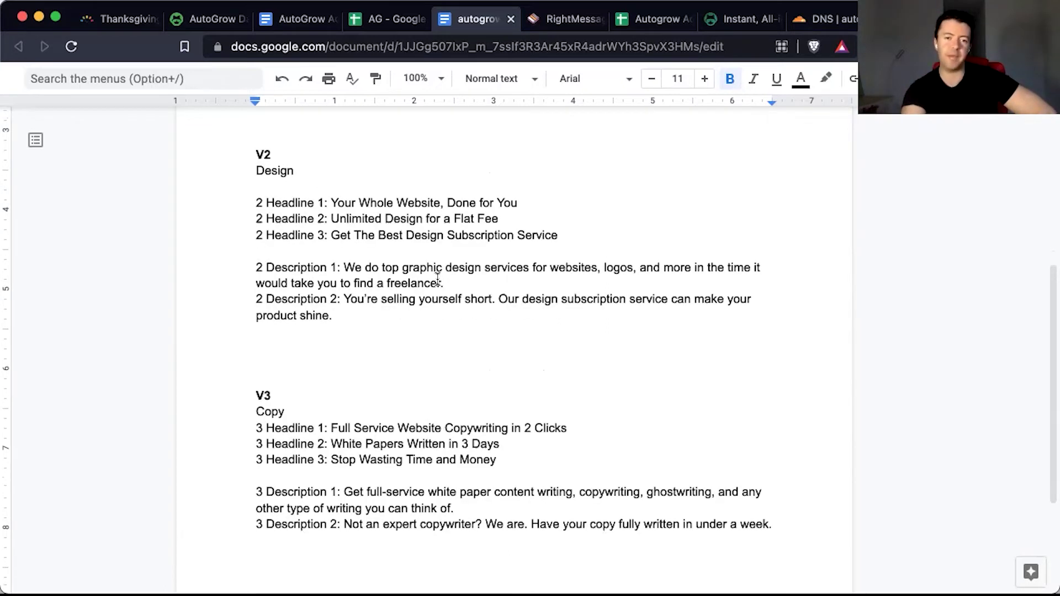
{"action": "scroll", "coordinate": [436, 280], "scroll_direction": "up", "scroll_amount": 1}
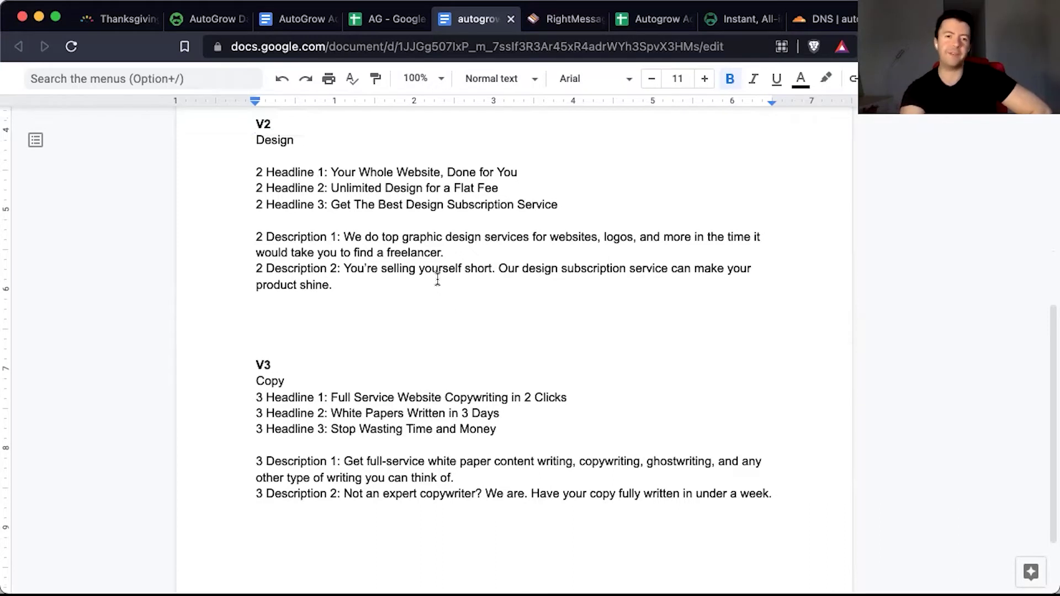
{"action": "scroll", "coordinate": [437, 279], "scroll_direction": "up", "scroll_amount": 1}
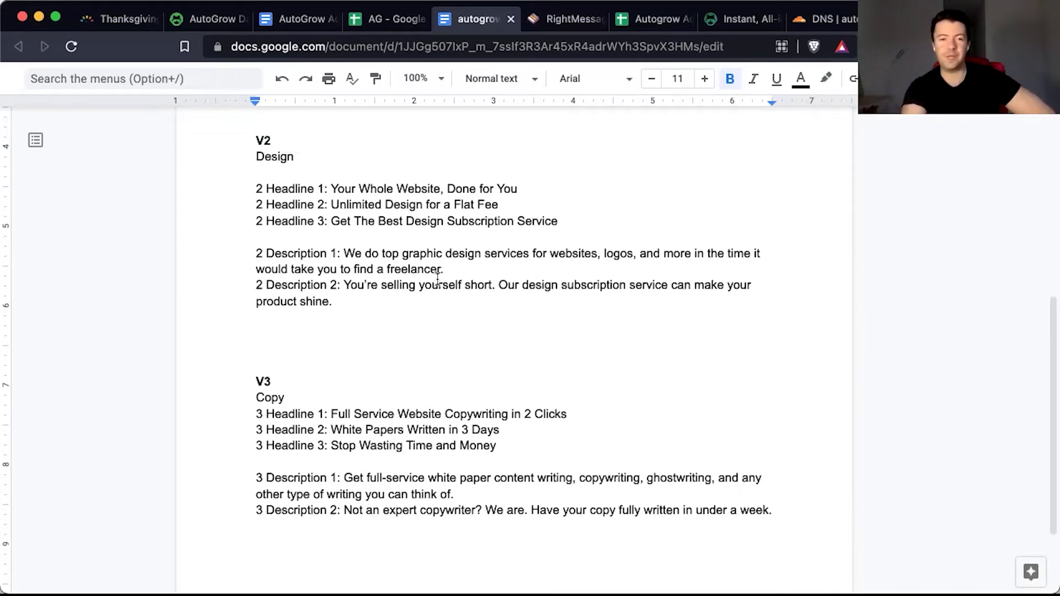
{"action": "scroll", "coordinate": [441, 297], "scroll_direction": "down", "scroll_amount": 1}
{"action": "scroll", "coordinate": [463, 353], "scroll_direction": "up", "scroll_amount": 1}
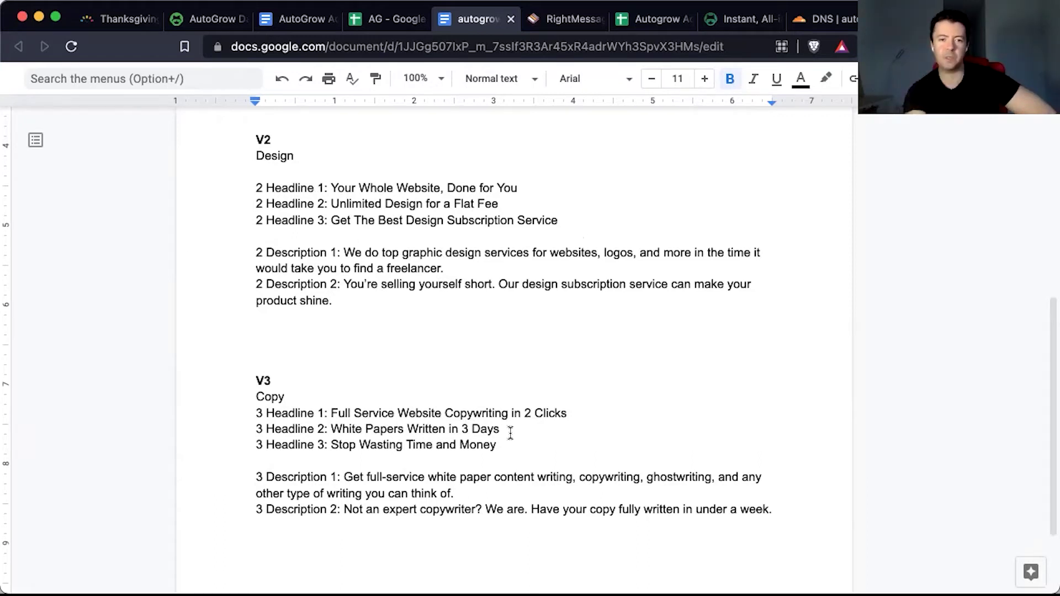
{"action": "scroll", "coordinate": [510, 433], "scroll_direction": "down", "scroll_amount": 1}
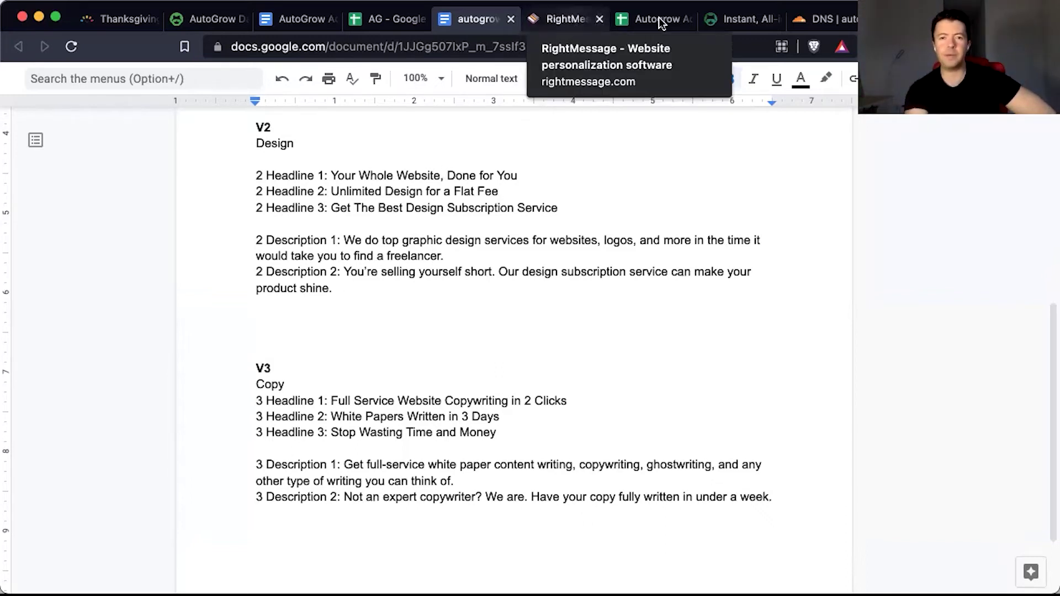
Switch to autogrow.co and highlight its 'Get Quality Marketing Work Done-For-You Fast' headline.
{"action": "left_click", "coordinate": [727, 19]}
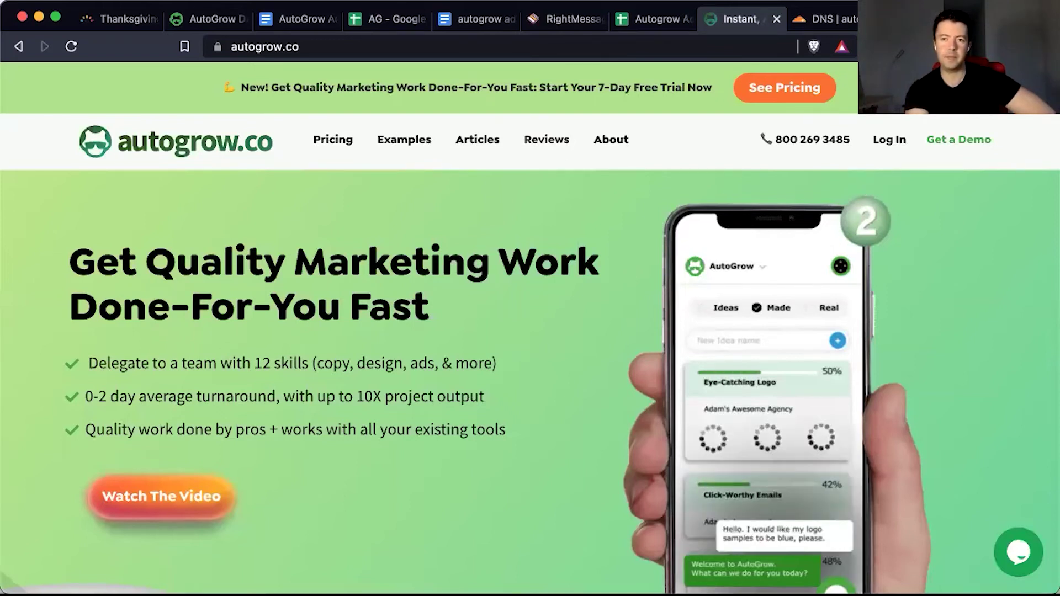
{"action": "scroll", "coordinate": [476, 368], "scroll_direction": "down", "scroll_amount": 1}
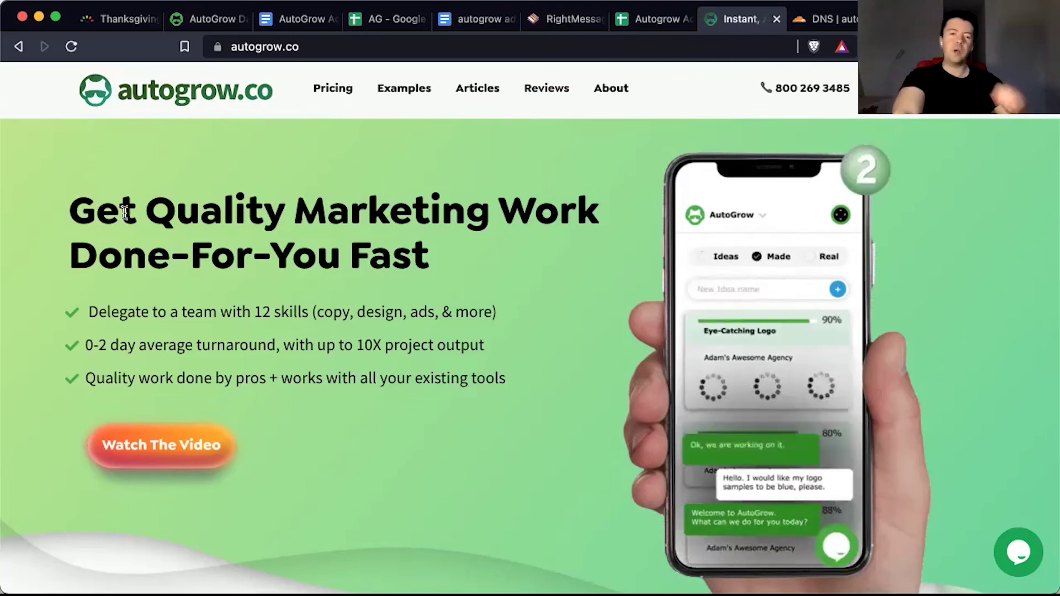
{"action": "triple_click", "coordinate": [438, 250]}
{"action": "left_click", "coordinate": [439, 249]}
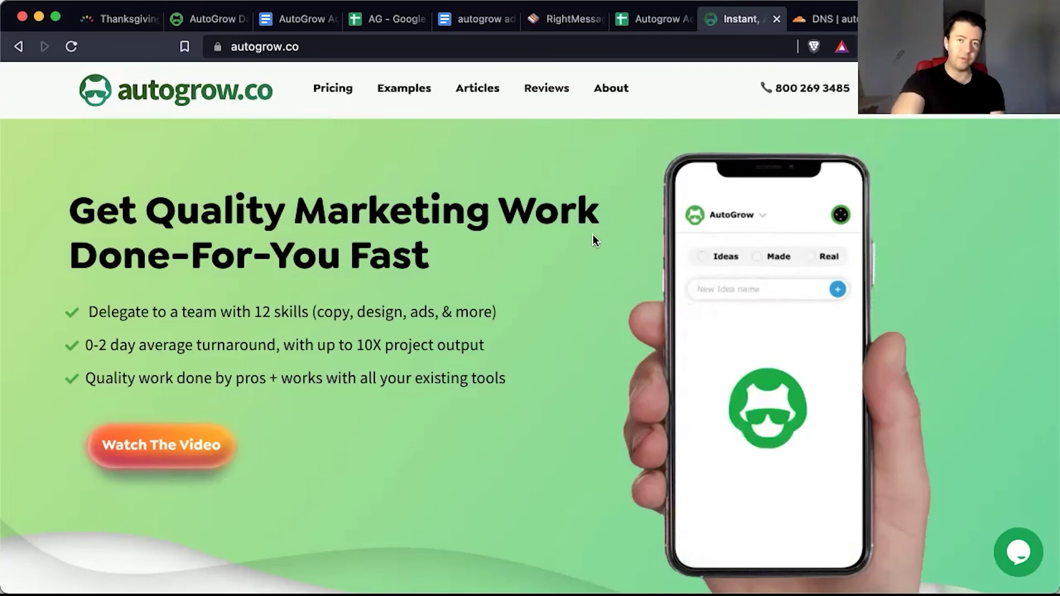
Switch to RightMessage and skim its 'Beautiful, personalized surveys, quizzes, and opt-in forms' hero.
{"action": "left_click", "coordinate": [554, 21]}
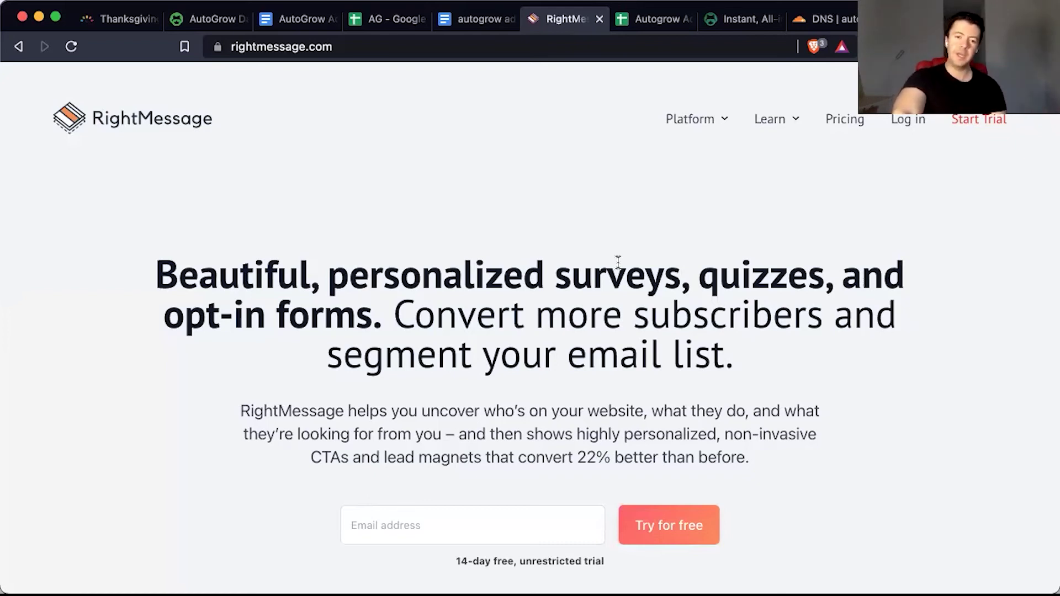
{"action": "scroll", "coordinate": [618, 262], "scroll_direction": "down", "scroll_amount": 1}
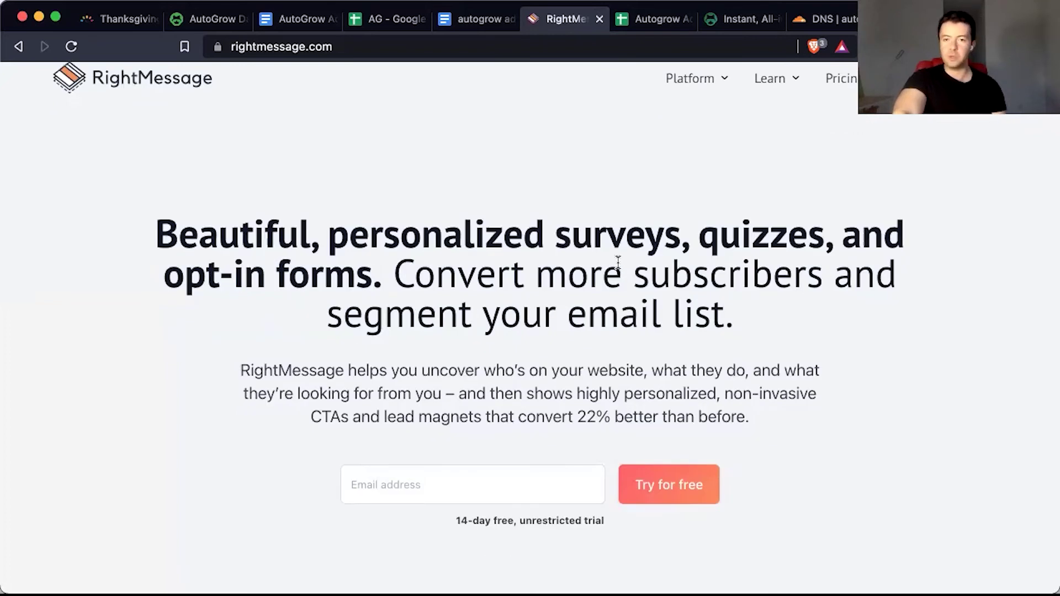
{"action": "scroll", "coordinate": [618, 262], "scroll_direction": "up", "scroll_amount": 1}
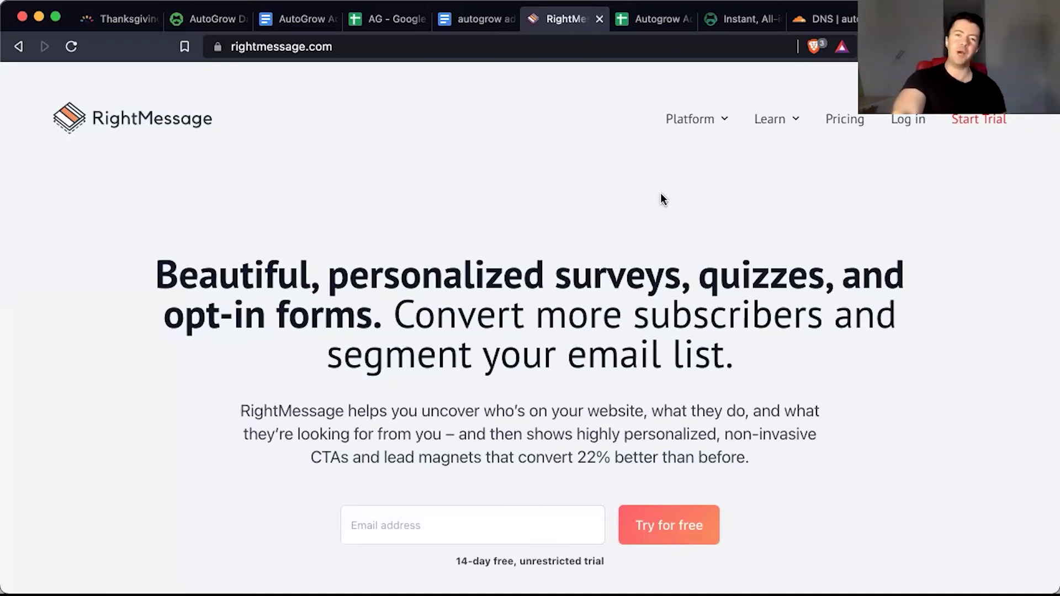
Return to the autogrow.co homepage and highlight its main headline again.
{"action": "left_click", "coordinate": [731, 18]}
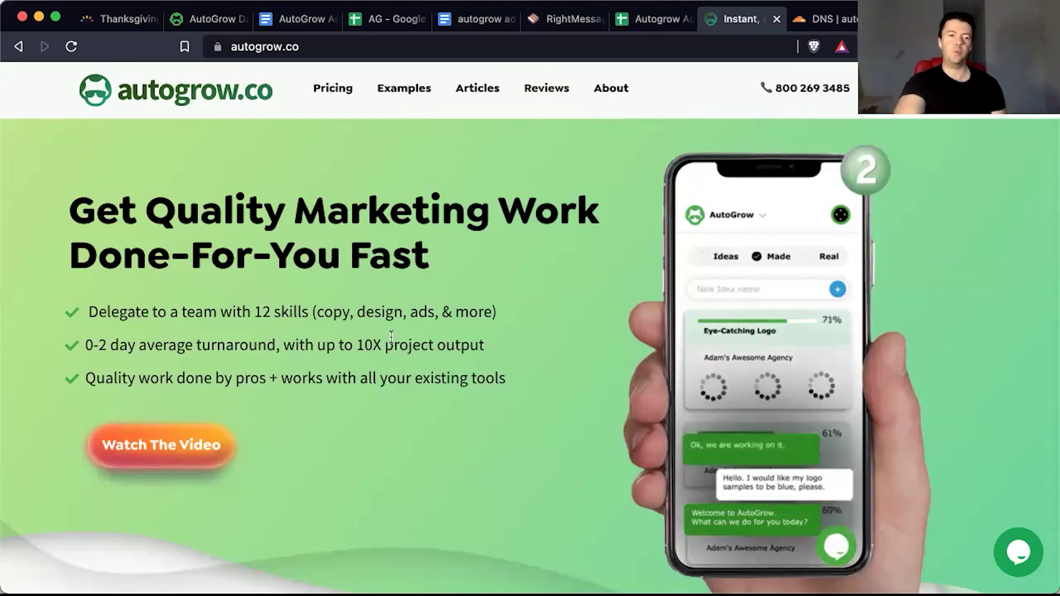
{"action": "triple_click", "coordinate": [438, 250]}
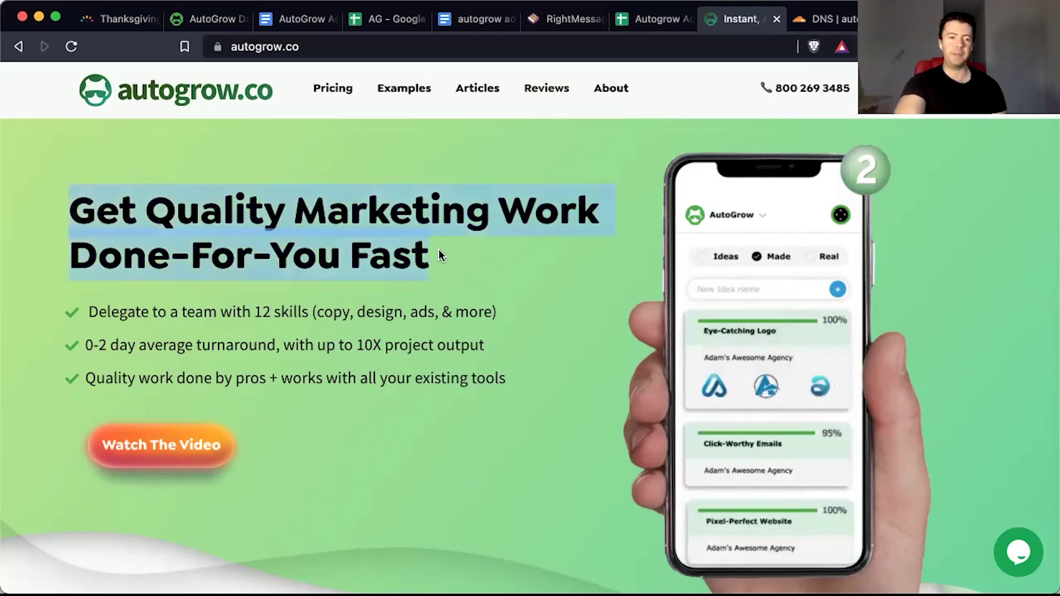
{"action": "scroll", "coordinate": [478, 364], "scroll_direction": "down", "scroll_amount": 1}
{"action": "scroll", "coordinate": [478, 369], "scroll_direction": "up", "scroll_amount": 1}
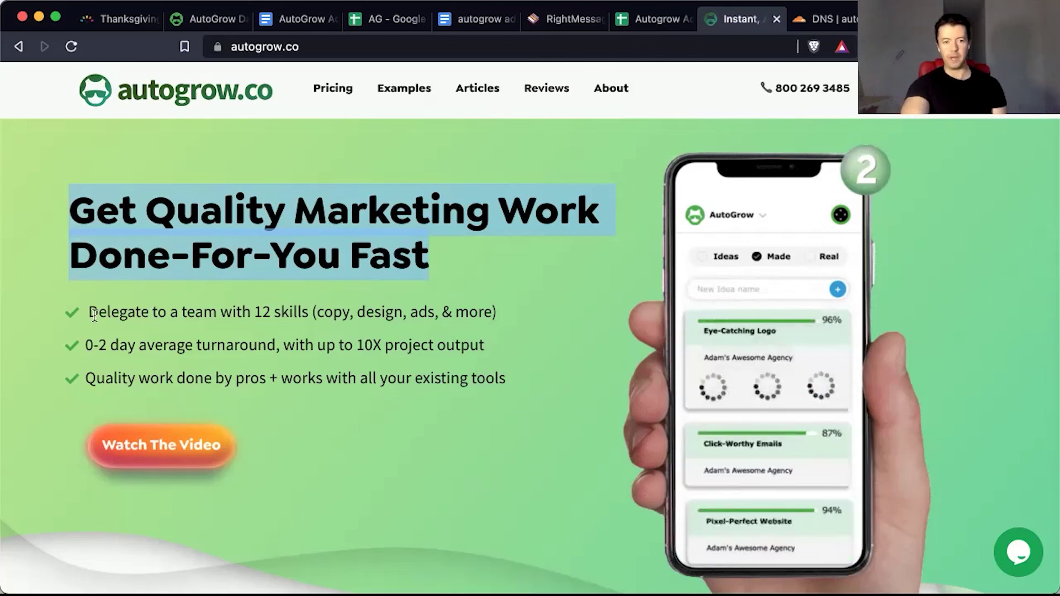
Highlight the first bullet about delegating to a team with 12 skills and skim the sections below.
{"action": "triple_click", "coordinate": [459, 323]}
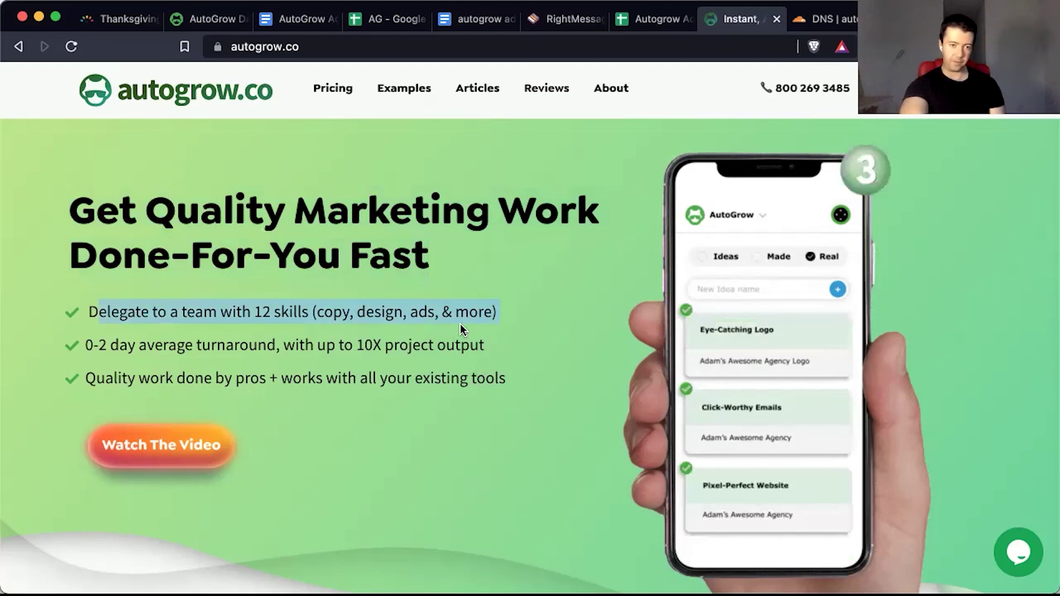
{"action": "scroll", "coordinate": [459, 324], "scroll_direction": "down", "scroll_amount": 5}
{"action": "scroll", "coordinate": [459, 323], "scroll_direction": "down", "scroll_amount": 4}
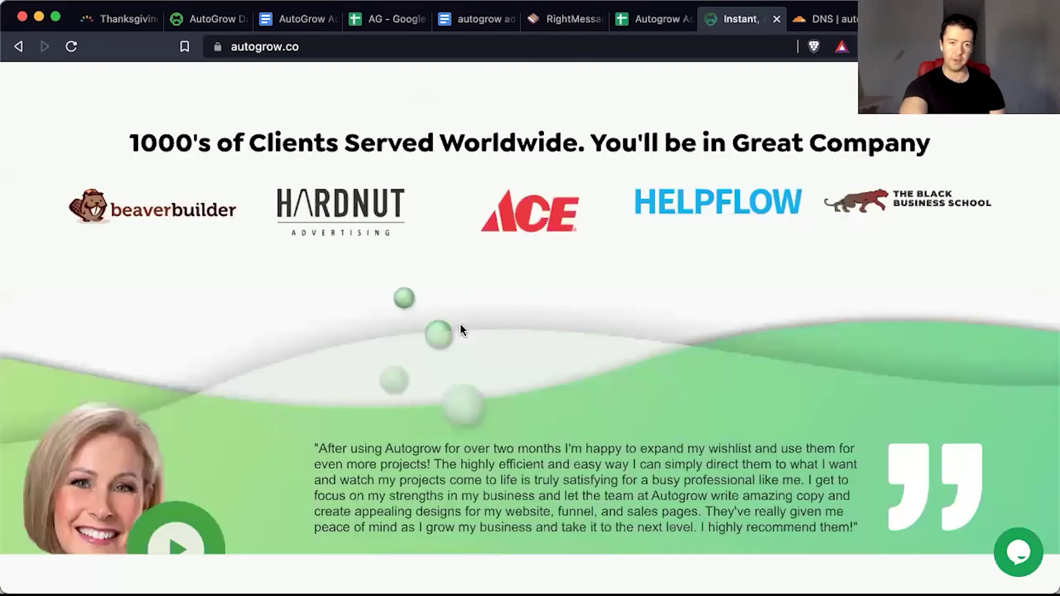
{"action": "scroll", "coordinate": [459, 323], "scroll_direction": "up", "scroll_amount": 10}
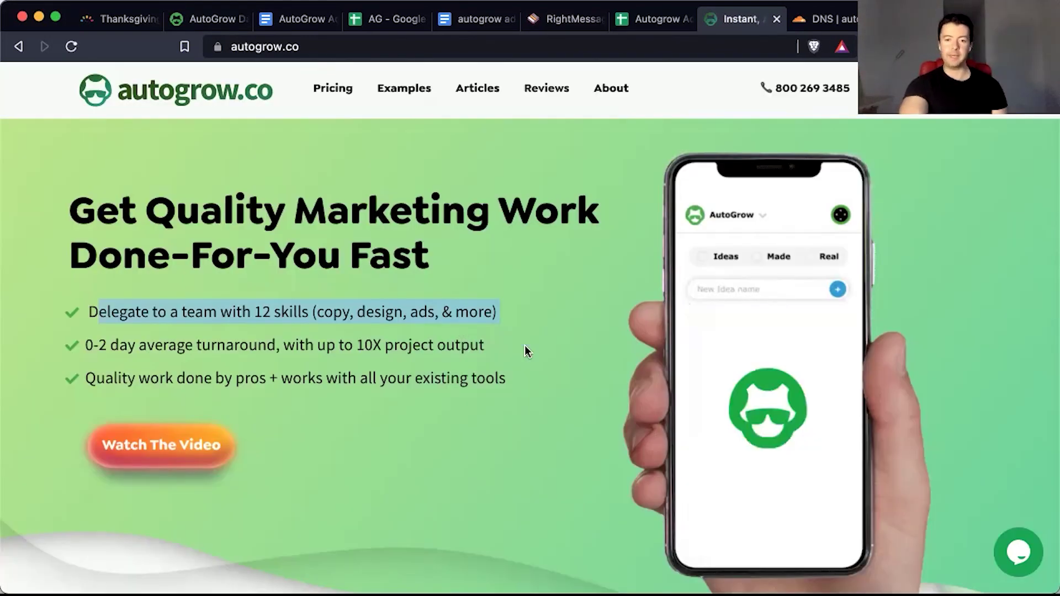
{"action": "scroll", "coordinate": [524, 346], "scroll_direction": "down", "scroll_amount": 10}
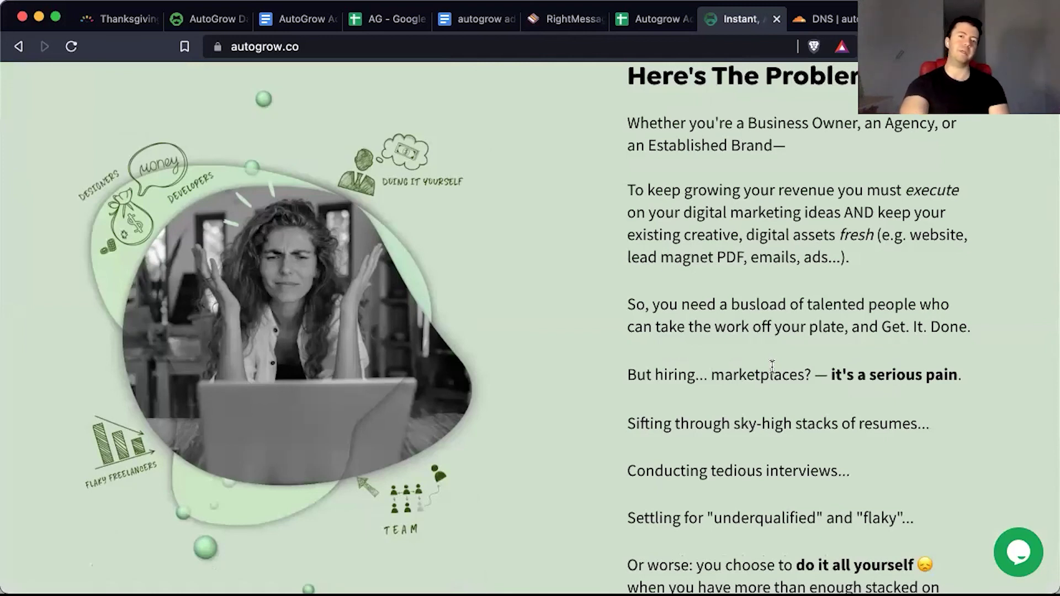
{"action": "scroll", "coordinate": [594, 263], "scroll_direction": "down", "scroll_amount": 10}
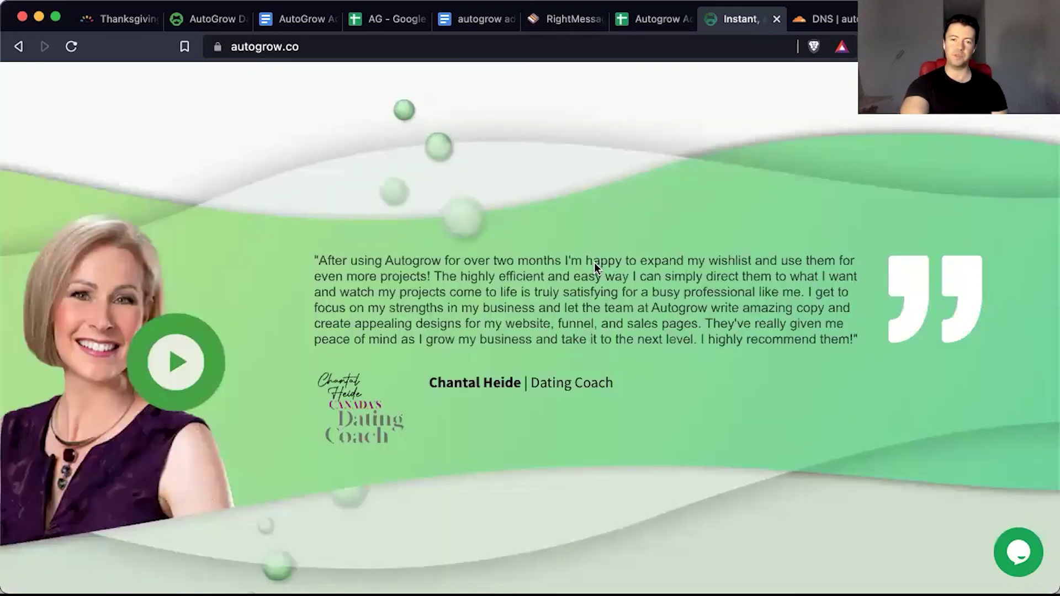
{"action": "scroll", "coordinate": [594, 262], "scroll_direction": "up", "scroll_amount": 15}
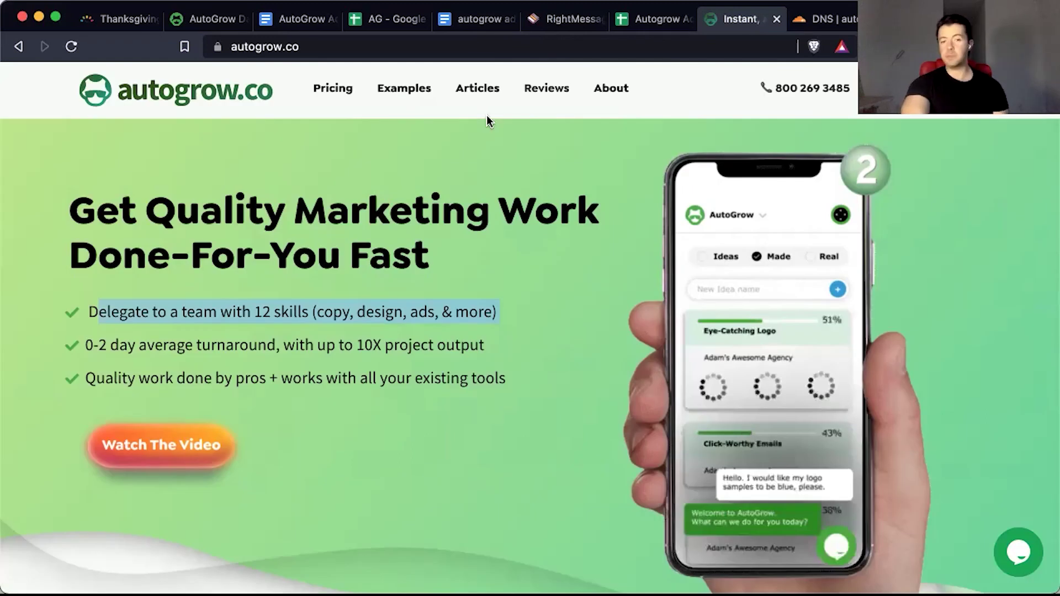